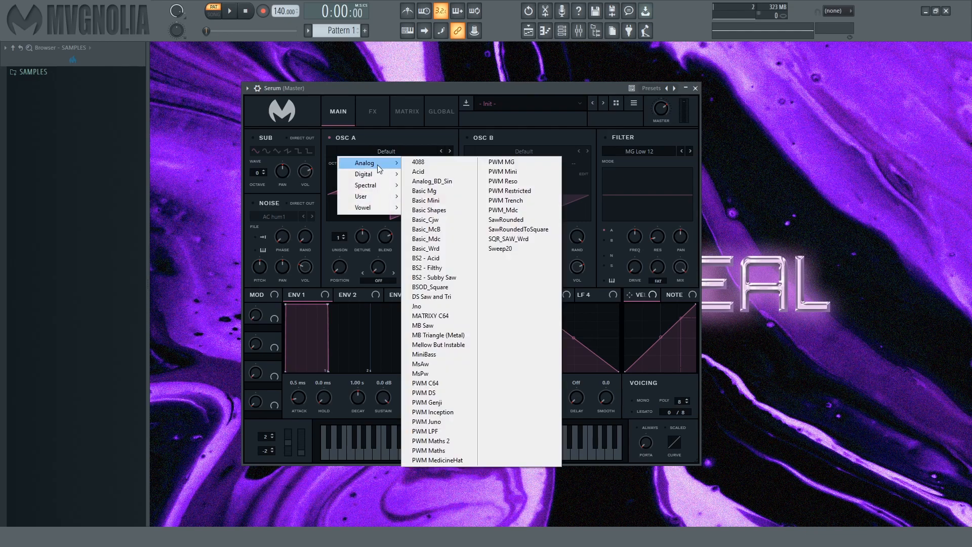
- Browse oscillator A's analog wavetables from Basic_McB and settle on the sine wave of Basic Shapes
click(415, 223)
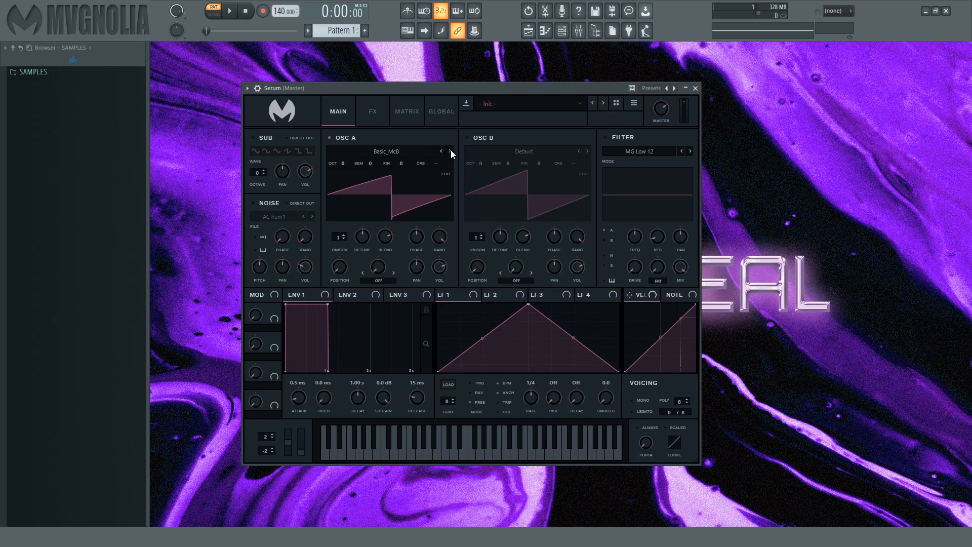
click(450, 149)
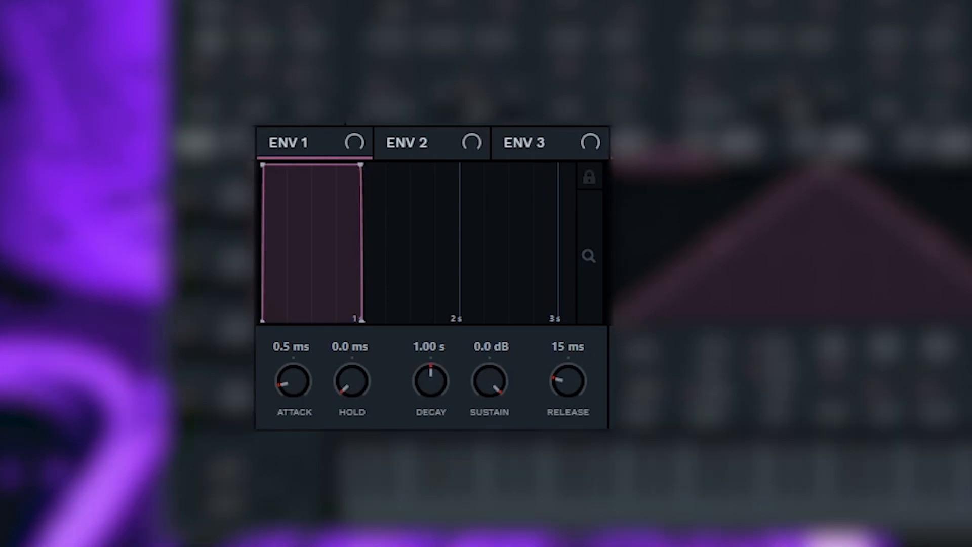
- Shape envelope 1 with 3.6 ms attack, 799 ms decay, -oo dB sustain and 876 ms release, and audition the pattern
drag(295, 386, 296, 420)
mouse_move(295, 381)
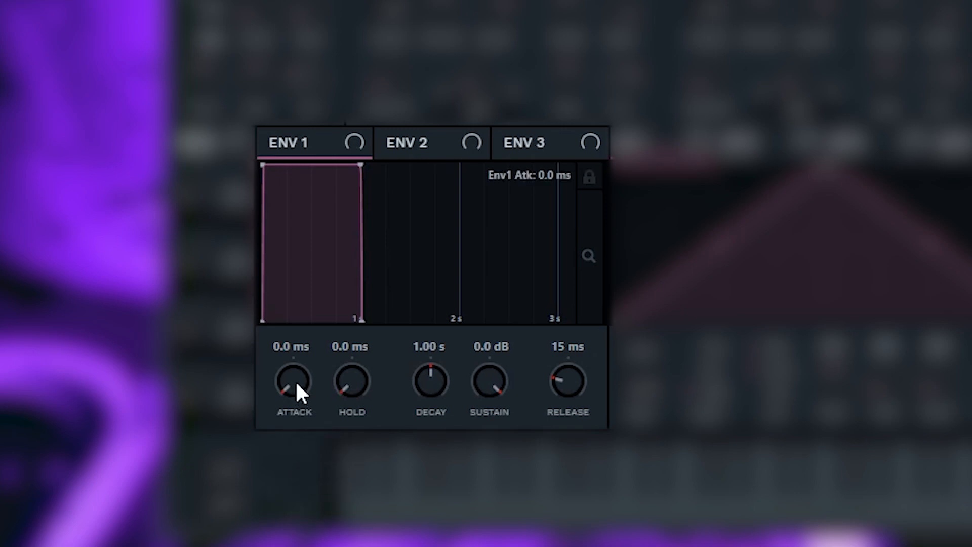
drag(296, 381, 296, 367)
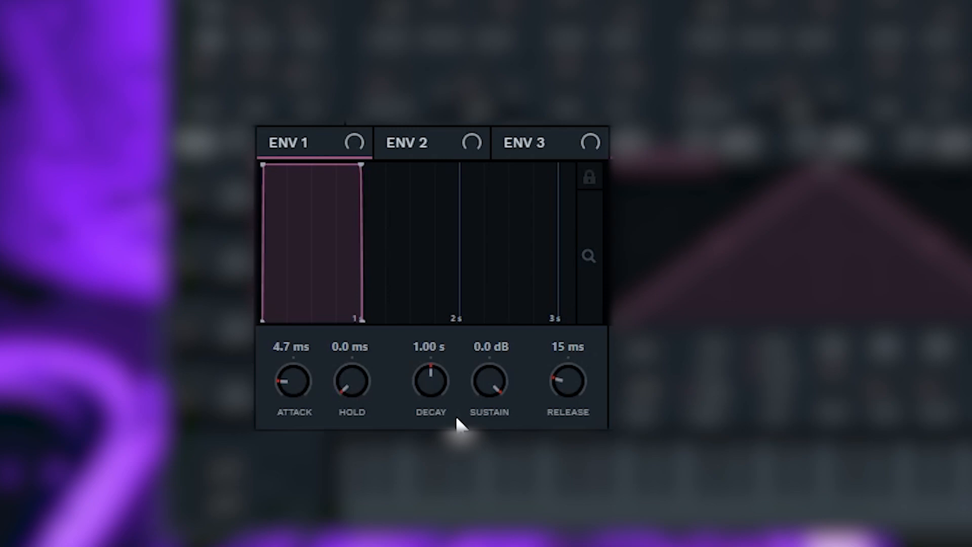
drag(434, 376, 501, 527)
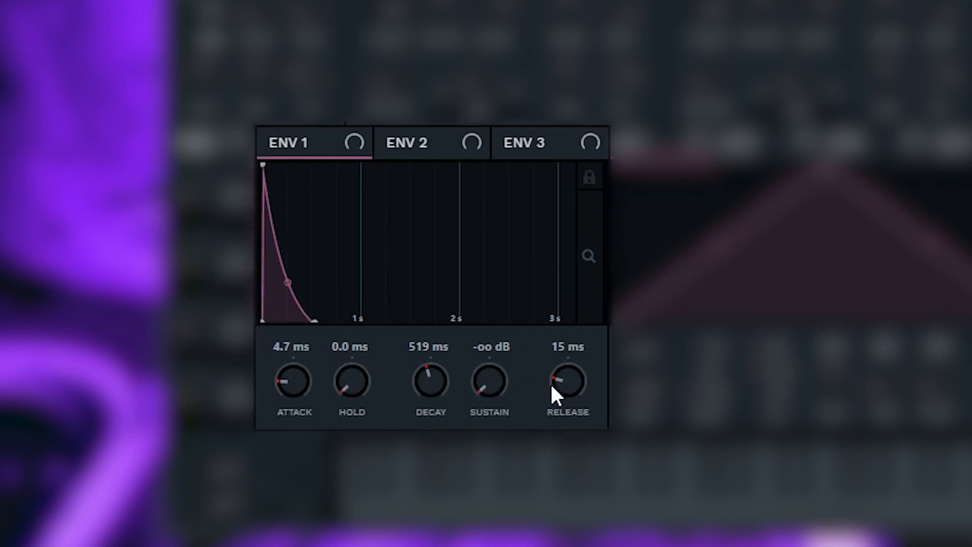
drag(573, 386, 577, 329)
mouse_move(572, 382)
mouse_down()
mouse_move(571, 367)
mouse_move(571, 376)
mouse_up()
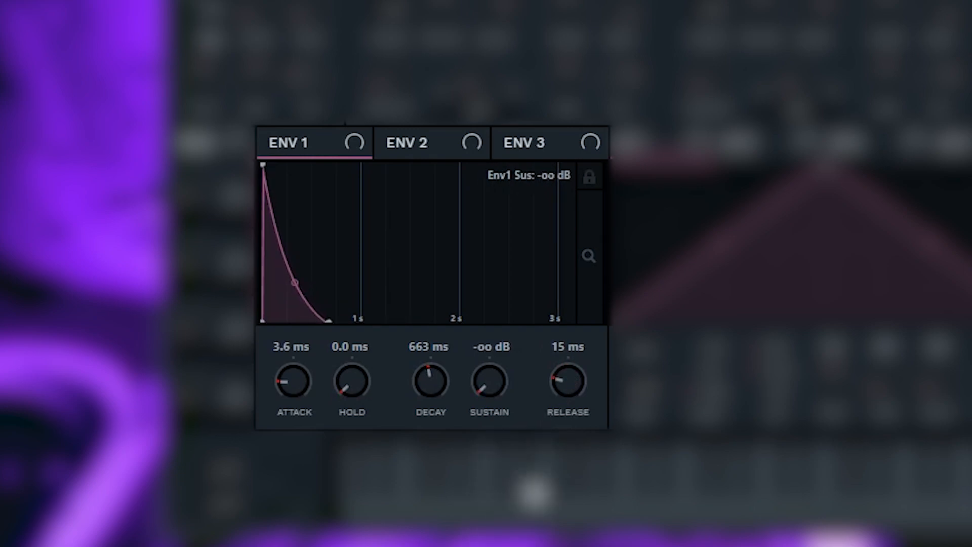
drag(560, 390, 557, 313)
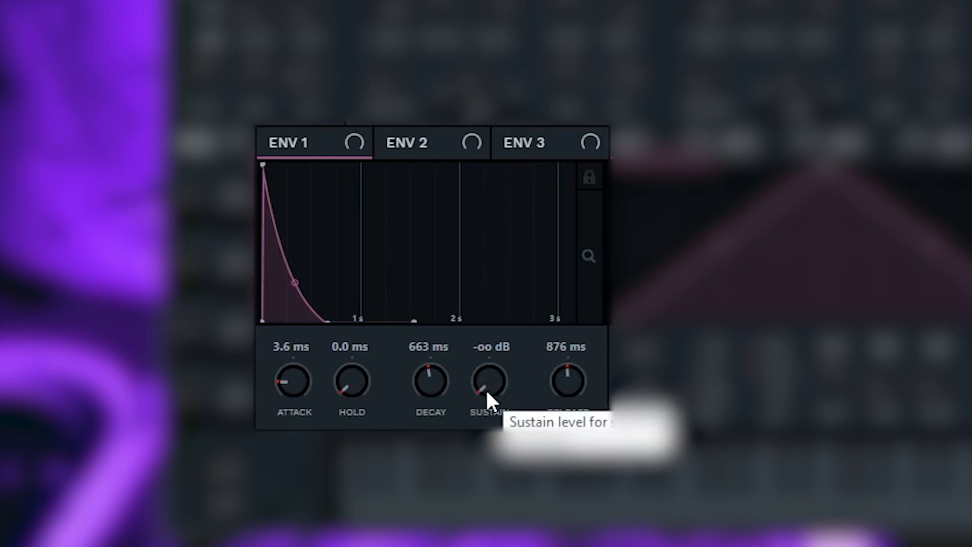
drag(448, 385, 441, 376)
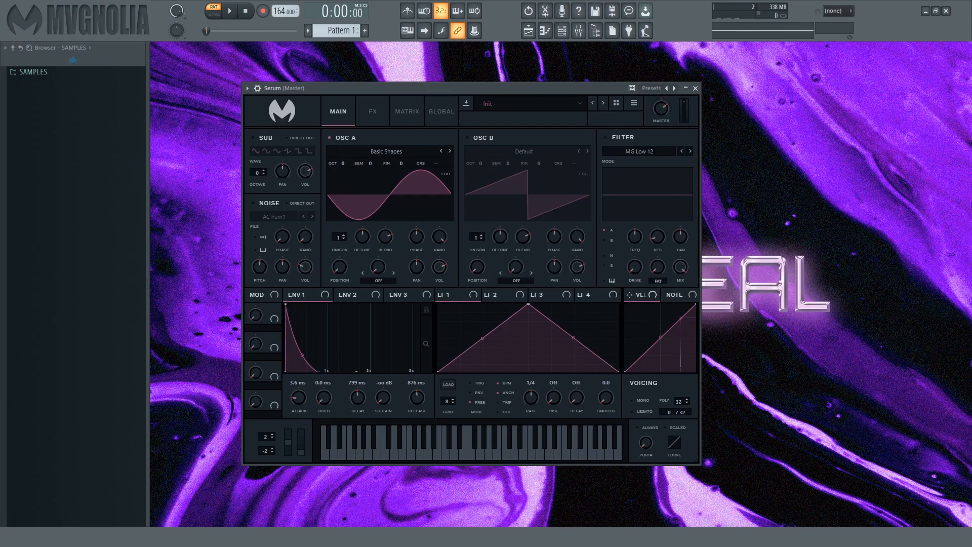
key(space)
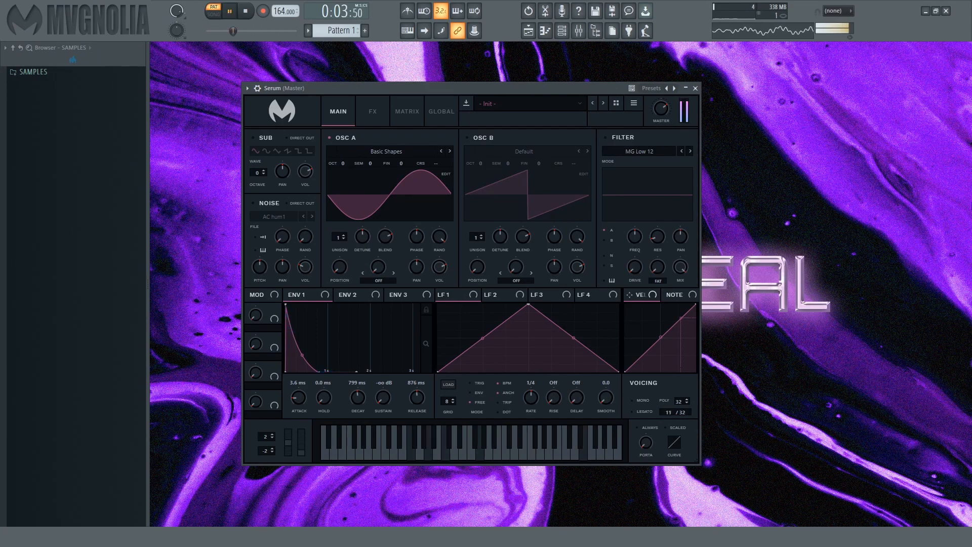
key(space)
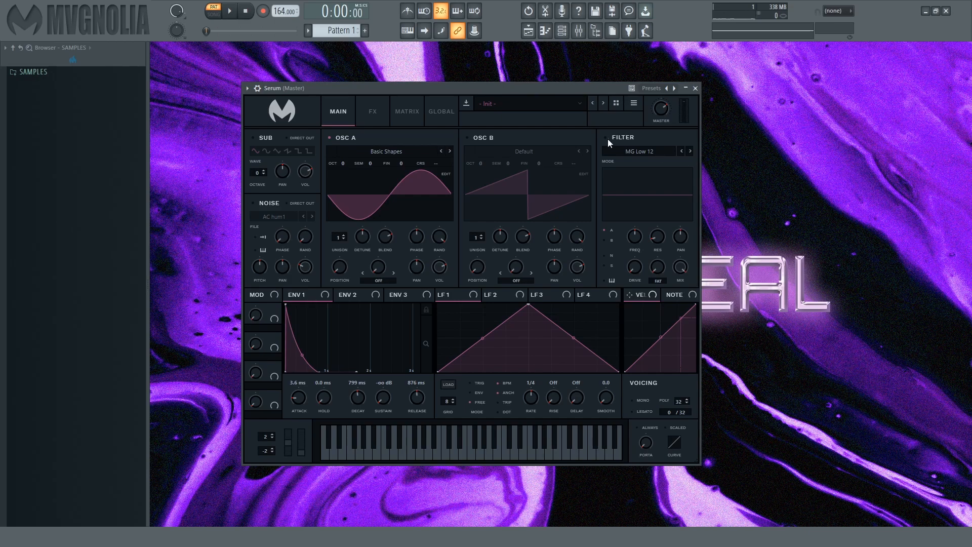
- Enable oscillator B with the Default saw at one unison voice and audition it alone with oscillator A switched off
click(476, 138)
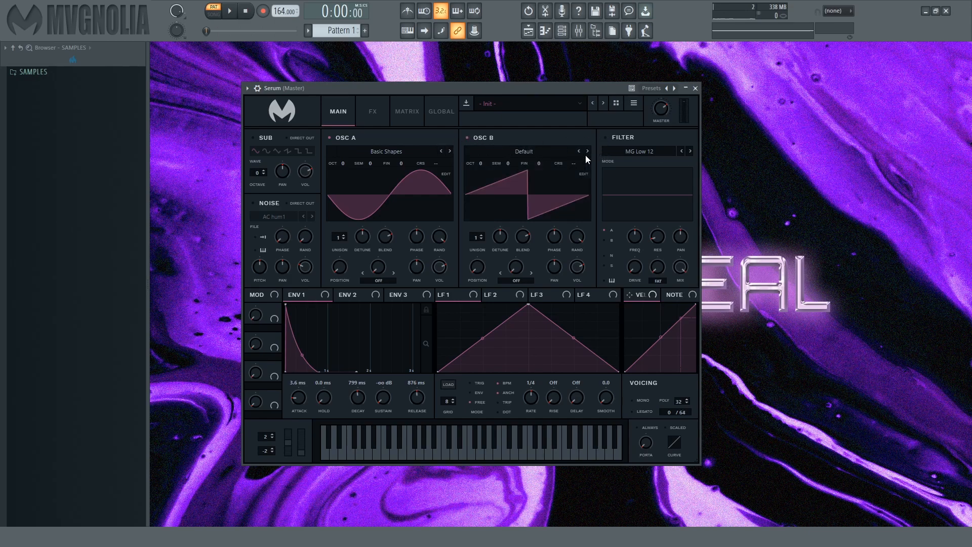
drag(480, 239, 481, 232)
click(342, 140)
drag(479, 238, 472, 328)
key(space)
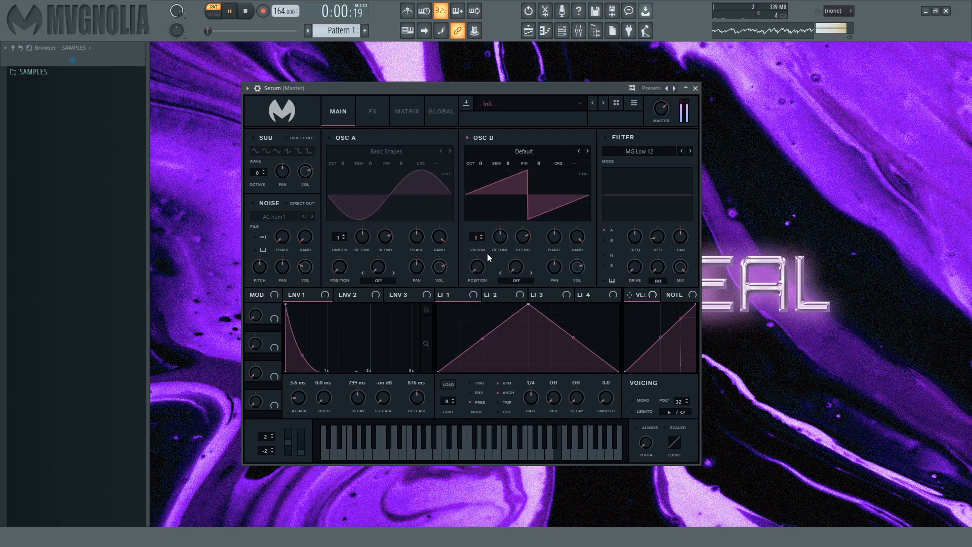
key(space)
- Set oscillator B to 8 unison voices with slightly reduced detune, and play it together with the re-enabled oscillator A
drag(482, 239, 487, 184)
key(space)
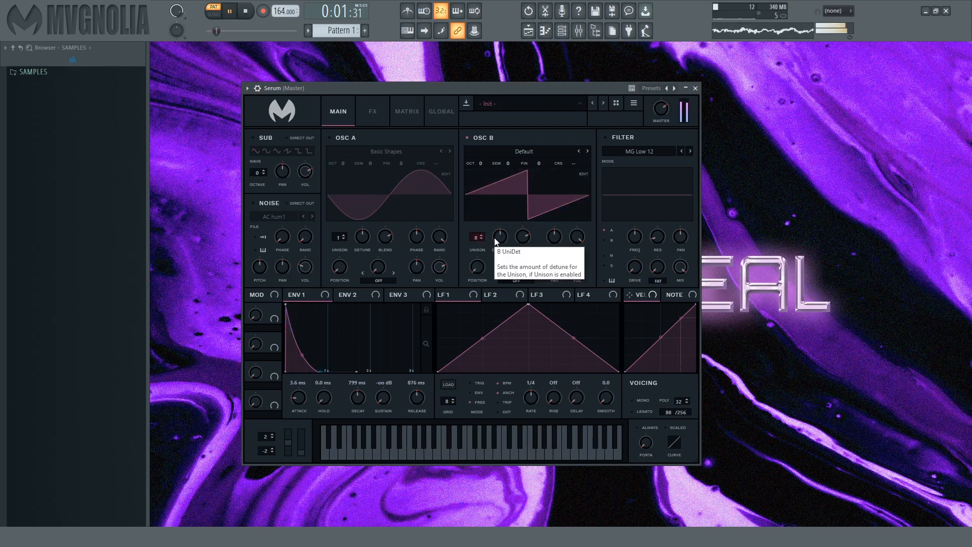
mouse_move(501, 237)
mouse_down()
mouse_move(501, 255)
mouse_move(506, 239)
mouse_up()
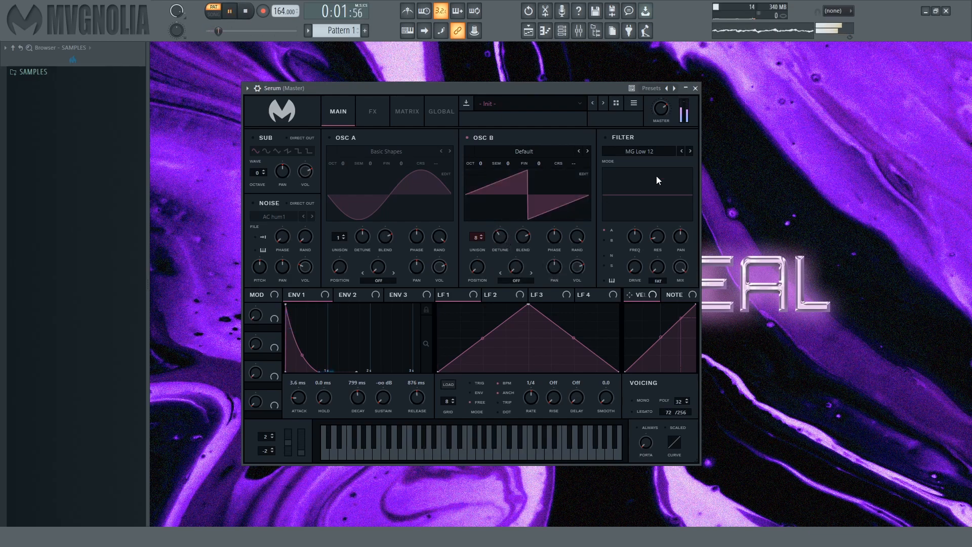
click(345, 140)
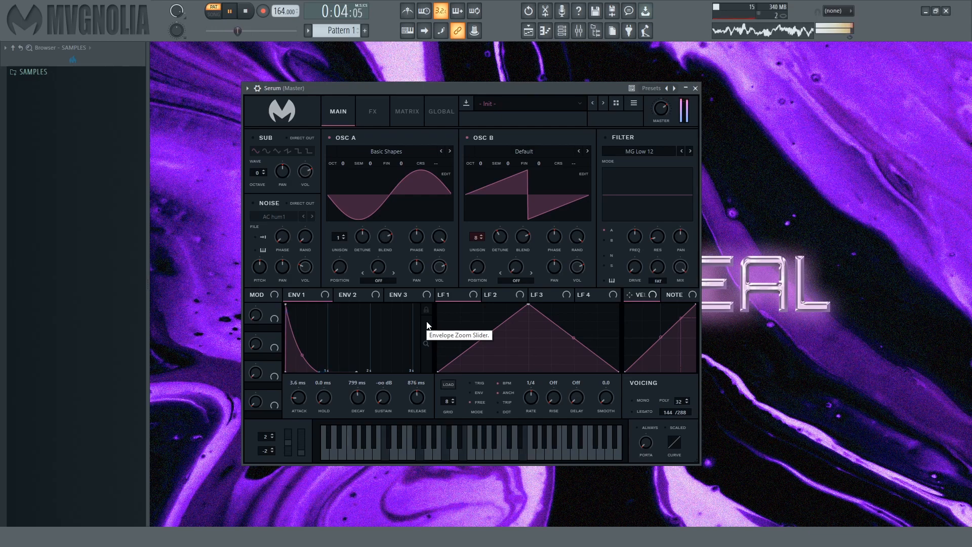
key(space)
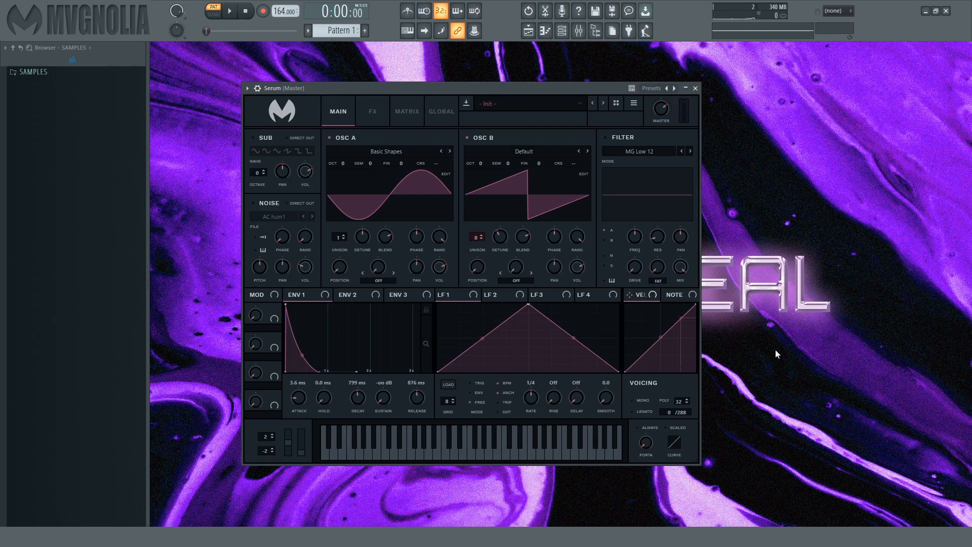
- Enable the MG Low 12 filter on oscillators A and B and audition the pattern
click(615, 138)
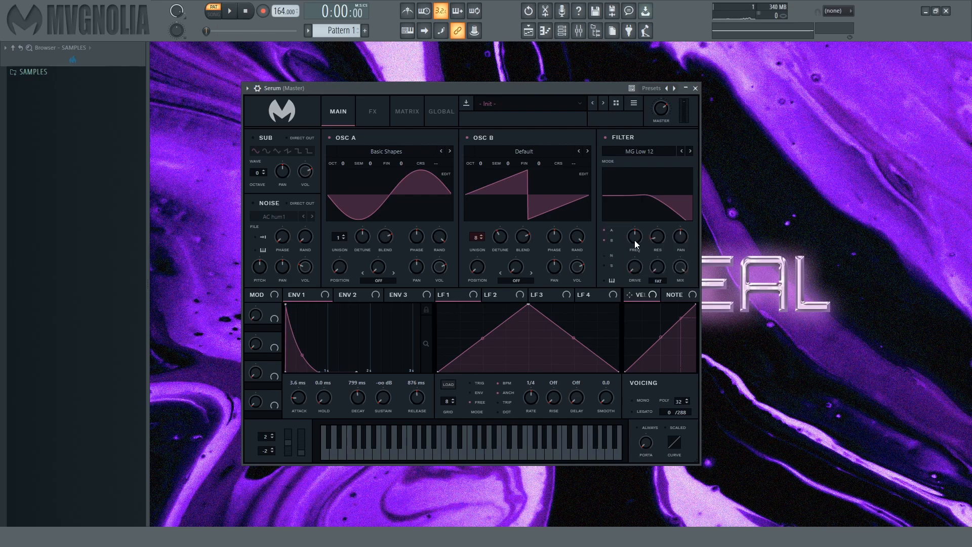
key(space)
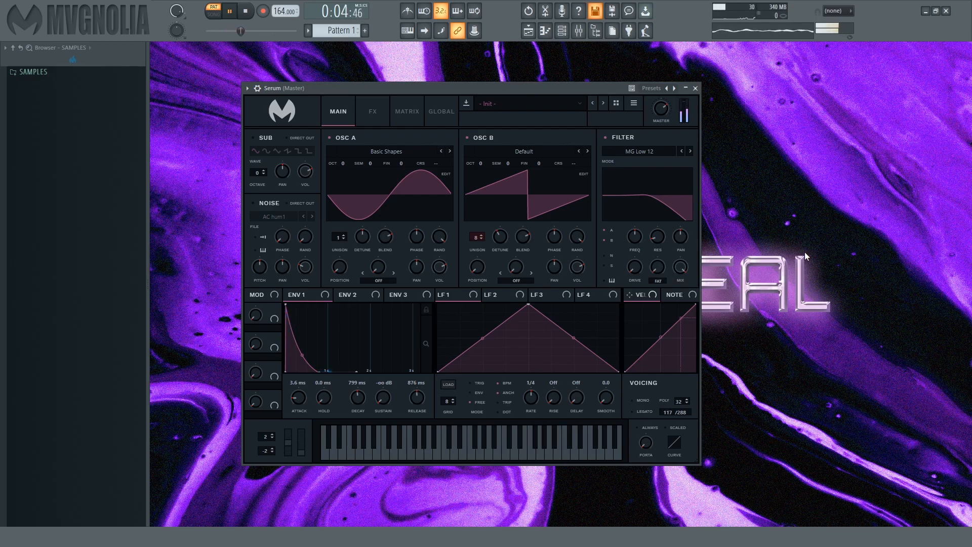
key(space)
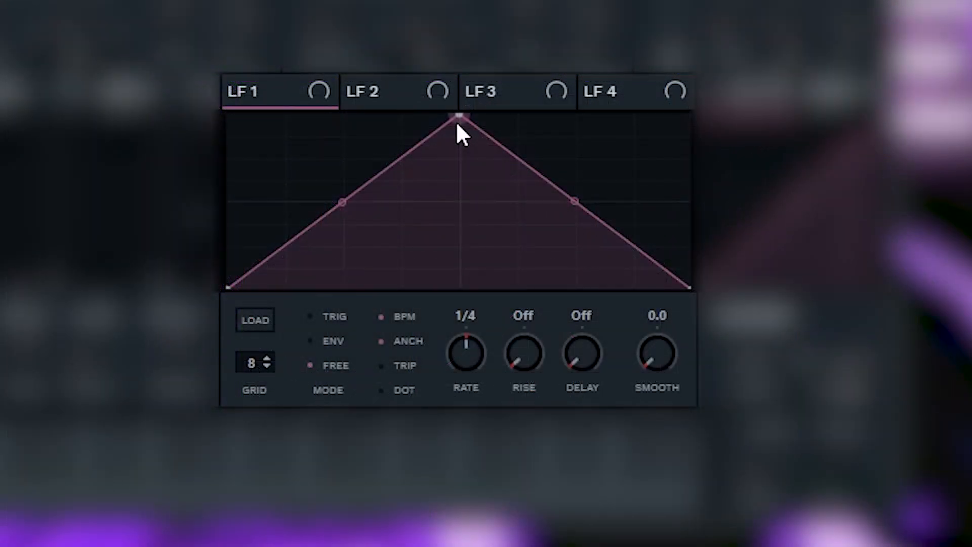
- Shape LFO 1 into a falling concave curve in ENV mode, modulate the filter cutoff with it, and audition the pattern
drag(458, 117, 228, 116)
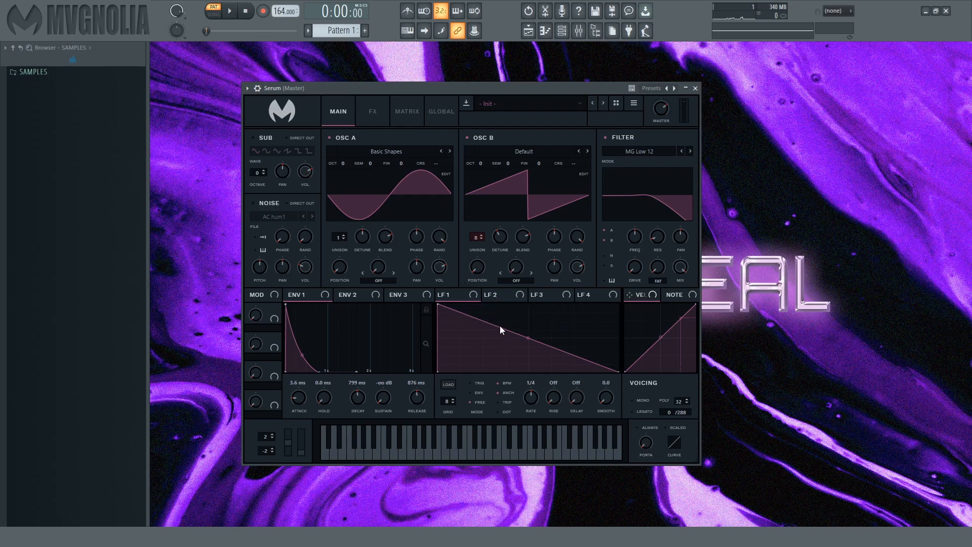
drag(460, 297, 615, 268)
click(482, 392)
drag(627, 227, 628, 261)
drag(528, 339, 528, 344)
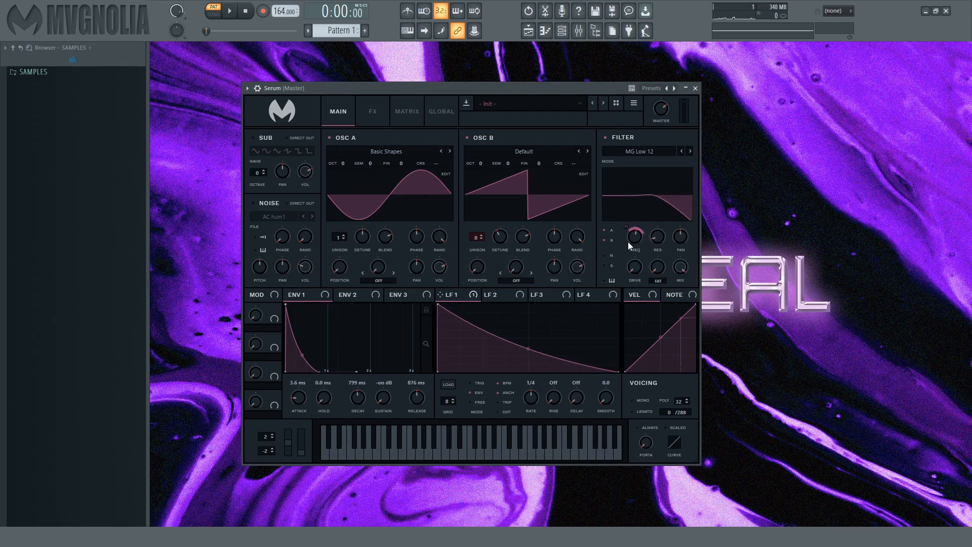
key(space)
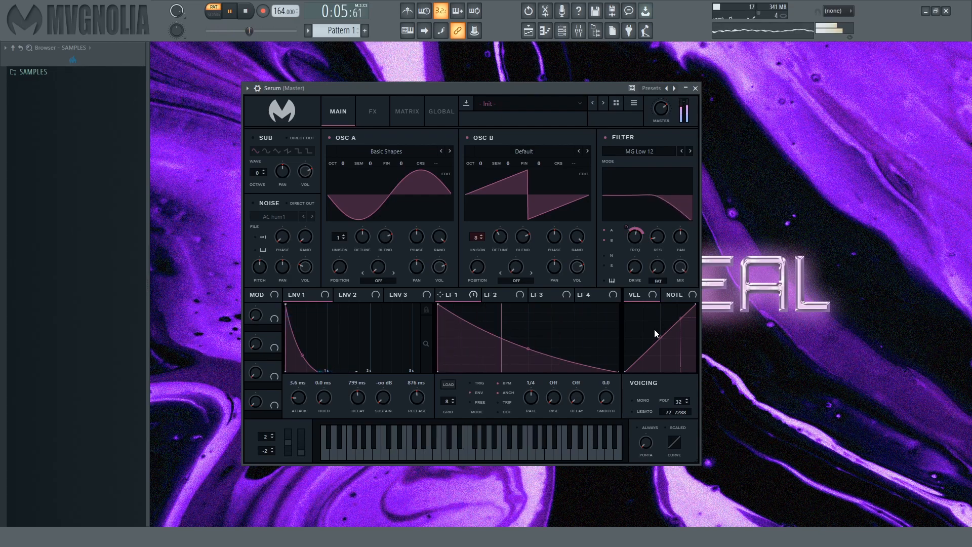
key(space)
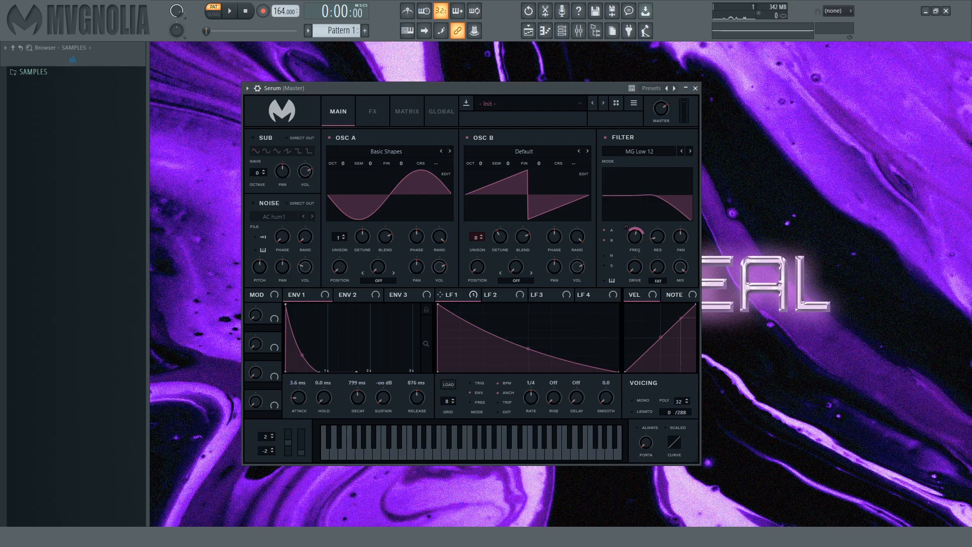
- Modulate oscillator A's warp with LFO 1 using the half-window sync warp mode, and audition the result
drag(461, 293, 380, 268)
click(394, 273)
click(395, 274)
drag(370, 257, 374, 298)
key(space)
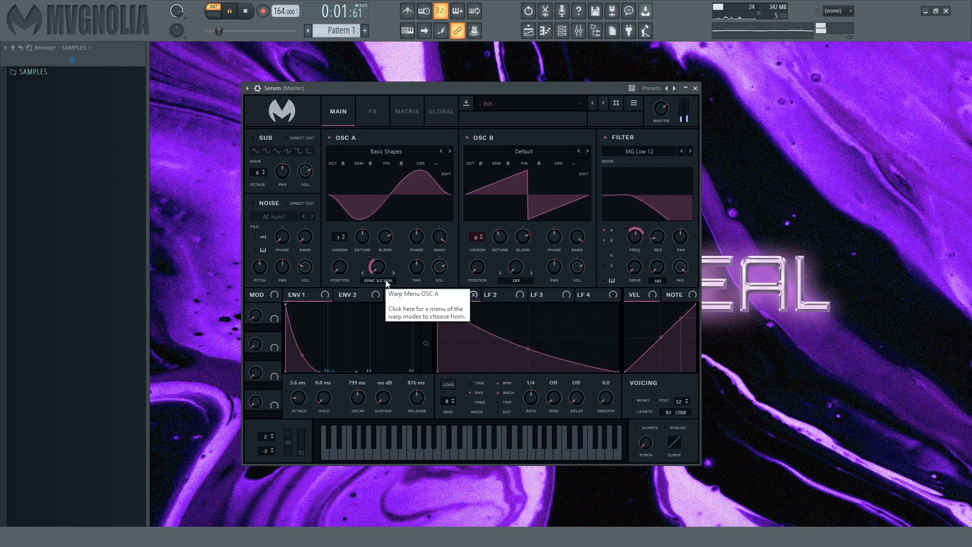
key(space)
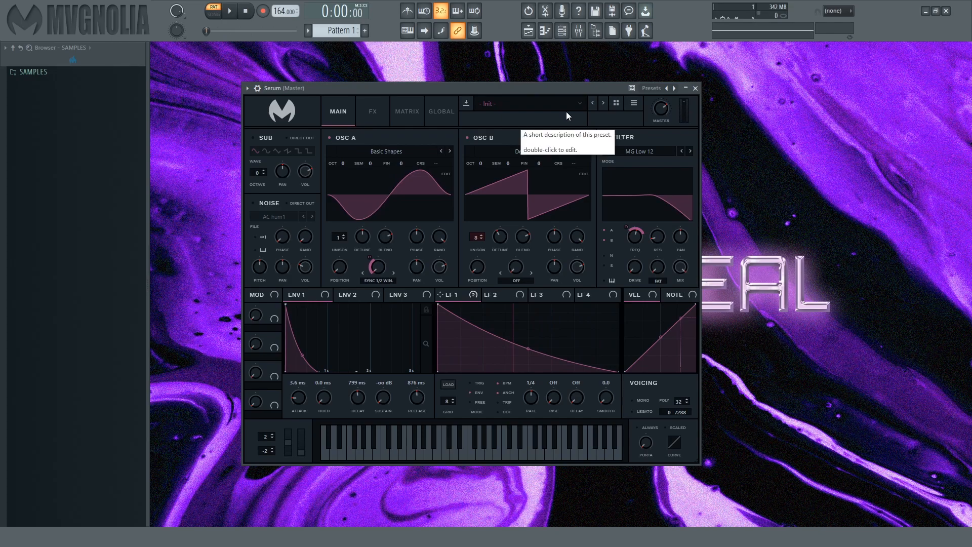
- Enable the Chorus effect with its mix turned fully up, and compare the sound during playback
click(378, 111)
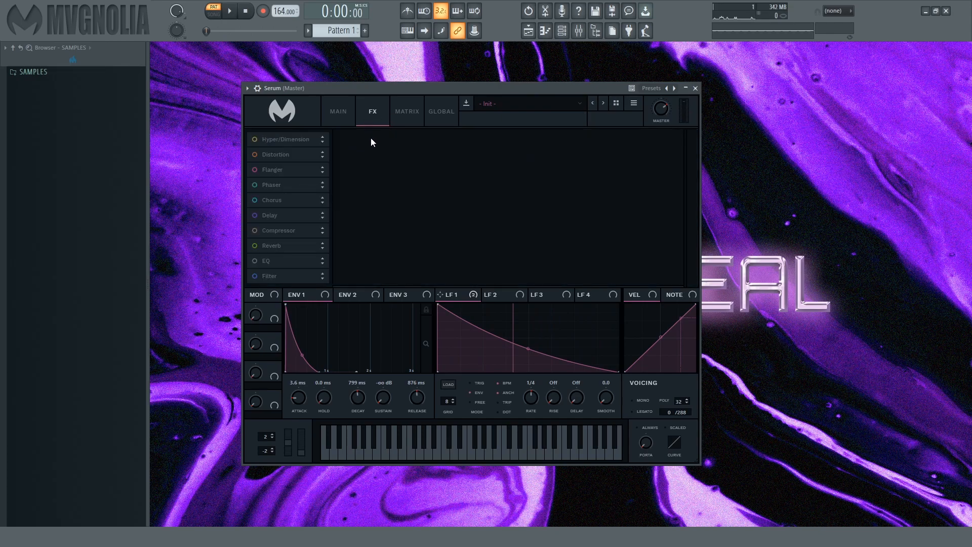
click(255, 201)
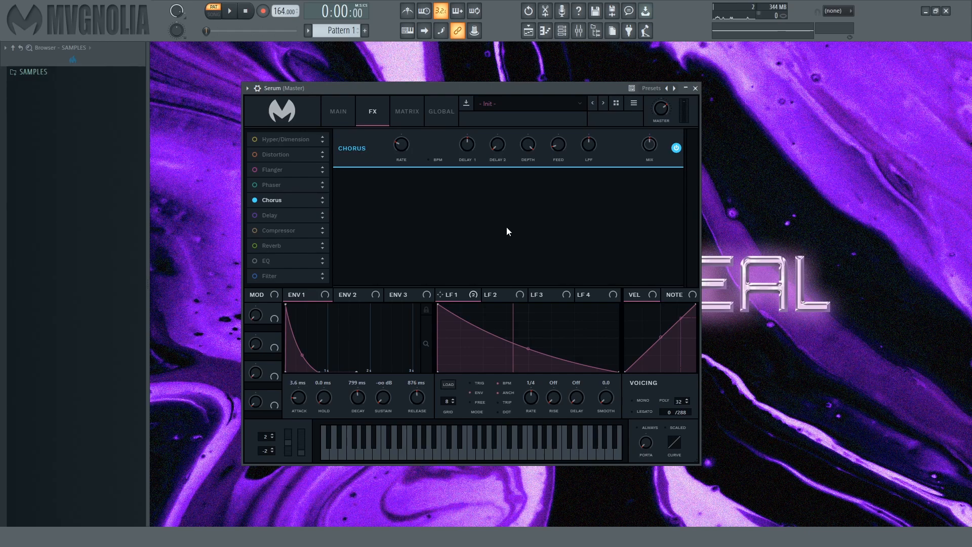
key(space)
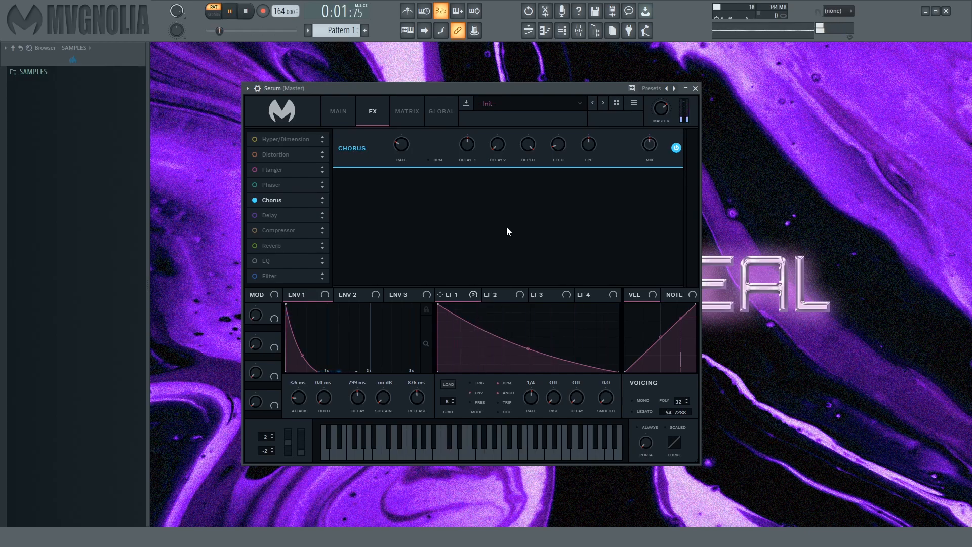
key(space)
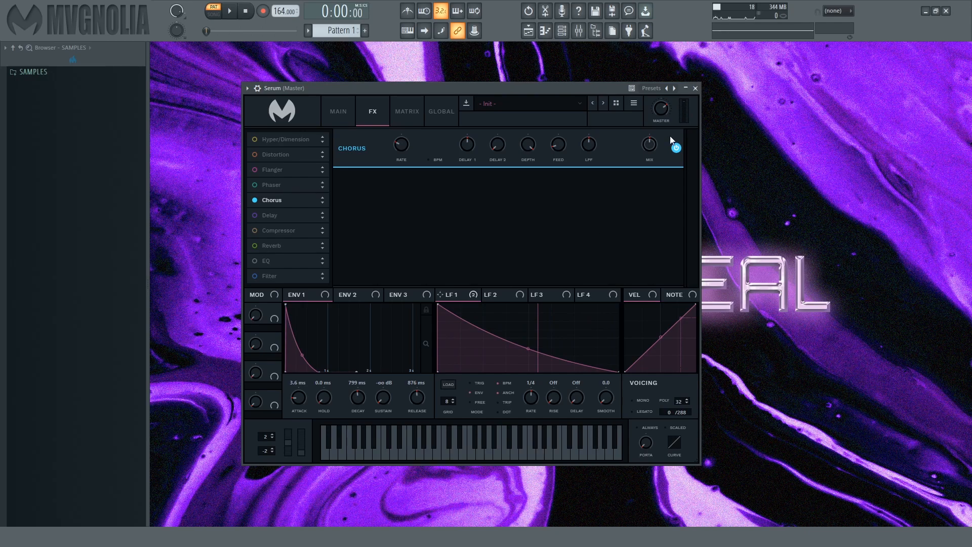
key(space)
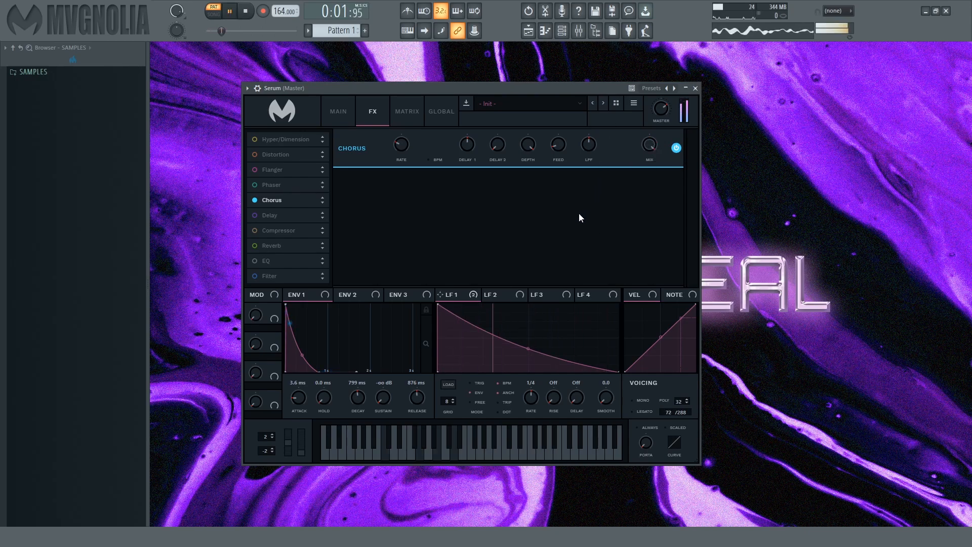
key(space)
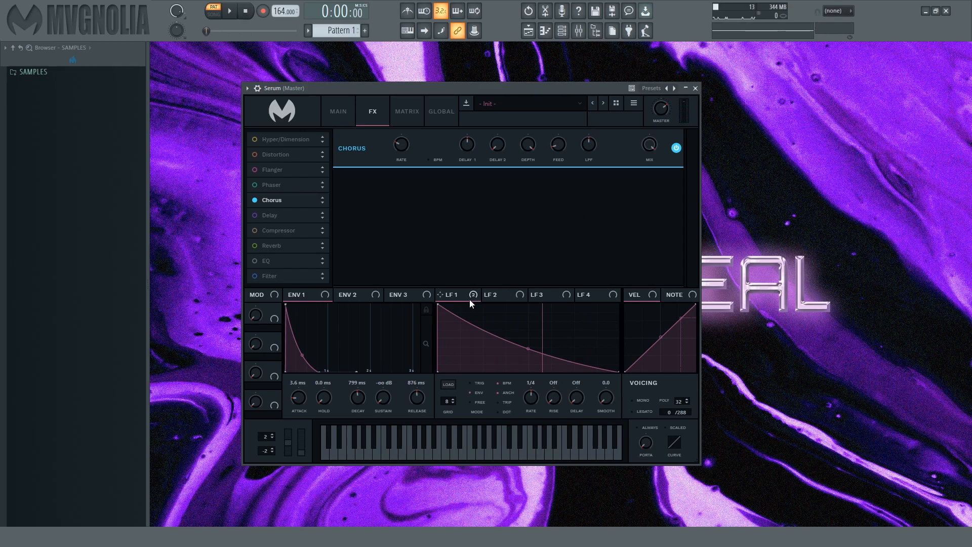
- Modulate the chorus mix with LFO 1 and audition the pattern
mouse_move(467, 301)
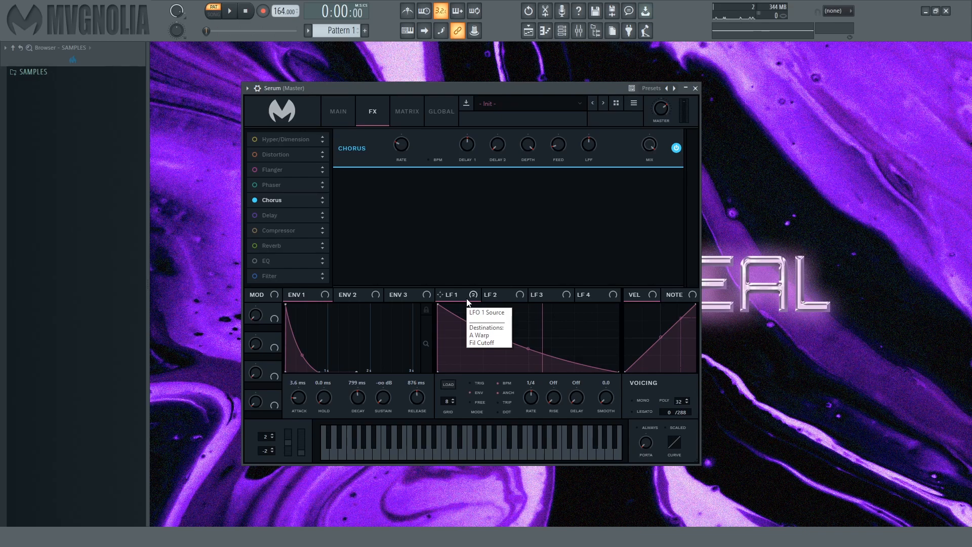
drag(467, 302, 657, 152)
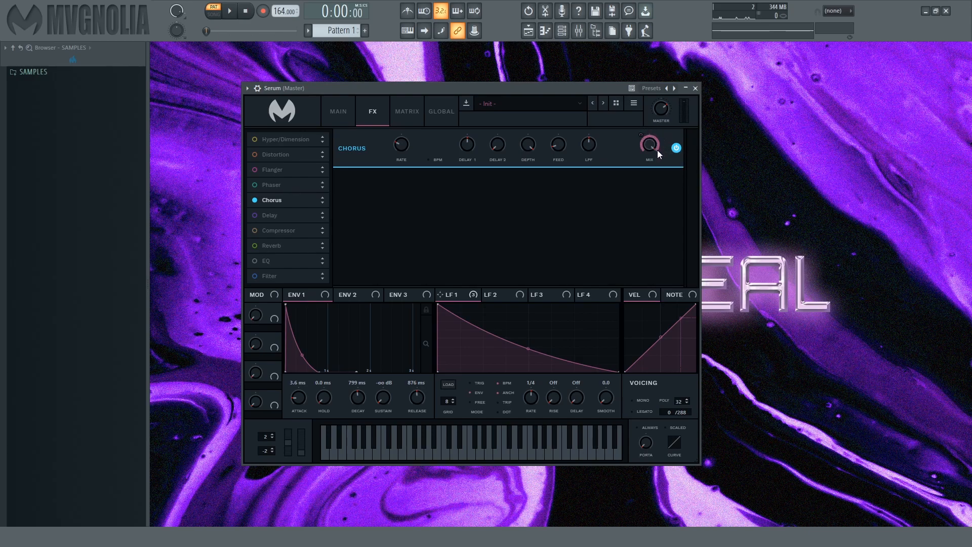
key(space)
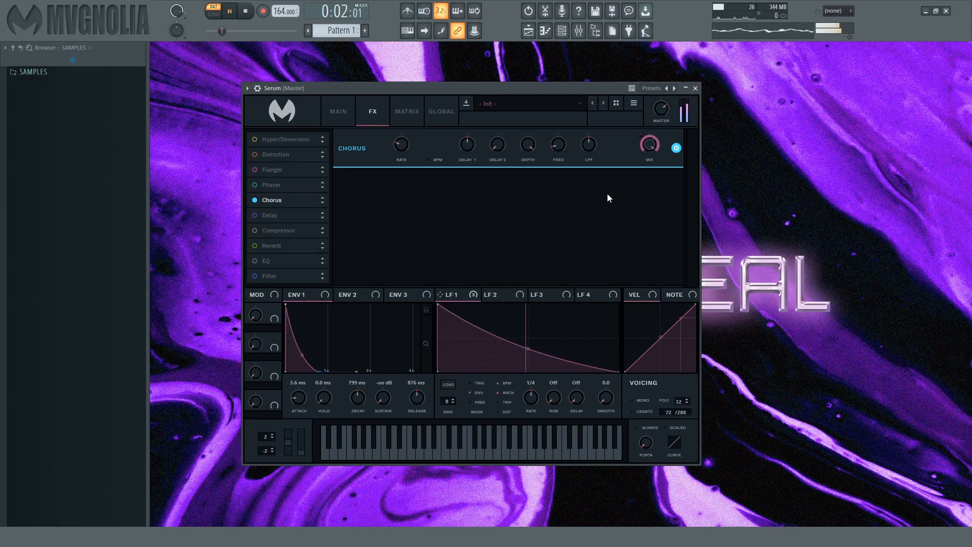
key(space)
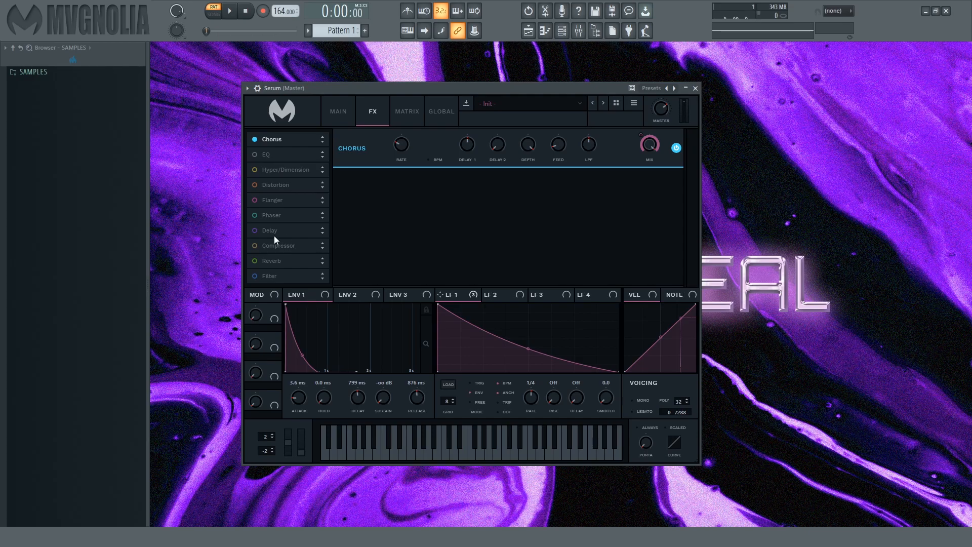
- Enable the EQ, widen the low-cut band by lowering its Q, modulate the high band's gain with LFO 1, and audition the pattern
click(256, 154)
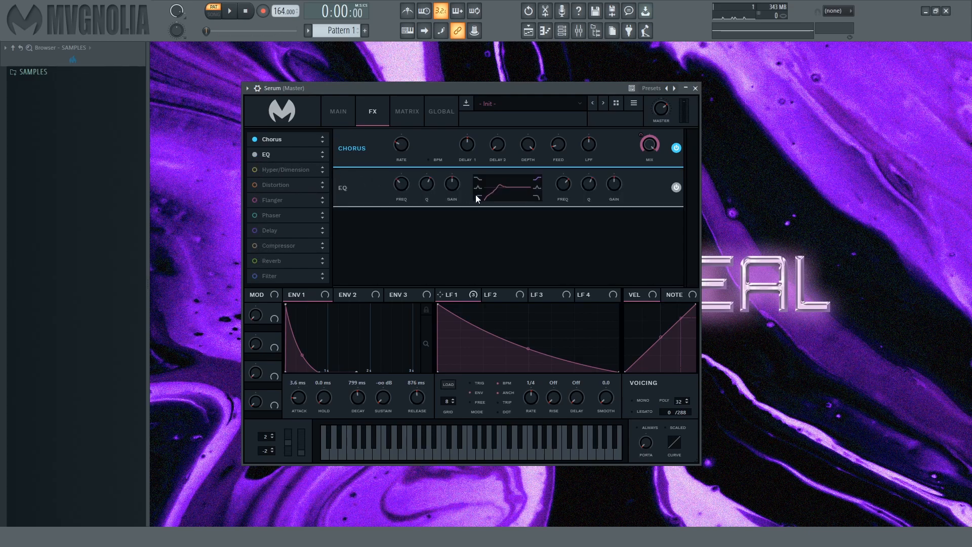
drag(432, 191, 405, 183)
mouse_move(611, 184)
mouse_down()
mouse_move(614, 161)
mouse_move(616, 168)
mouse_up()
key(space)
drag(606, 175, 610, 191)
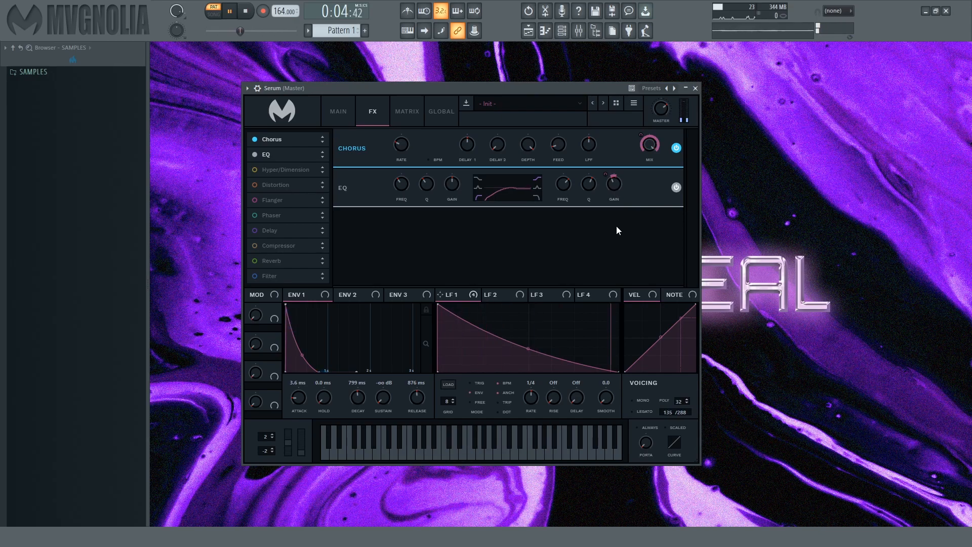
key(space)
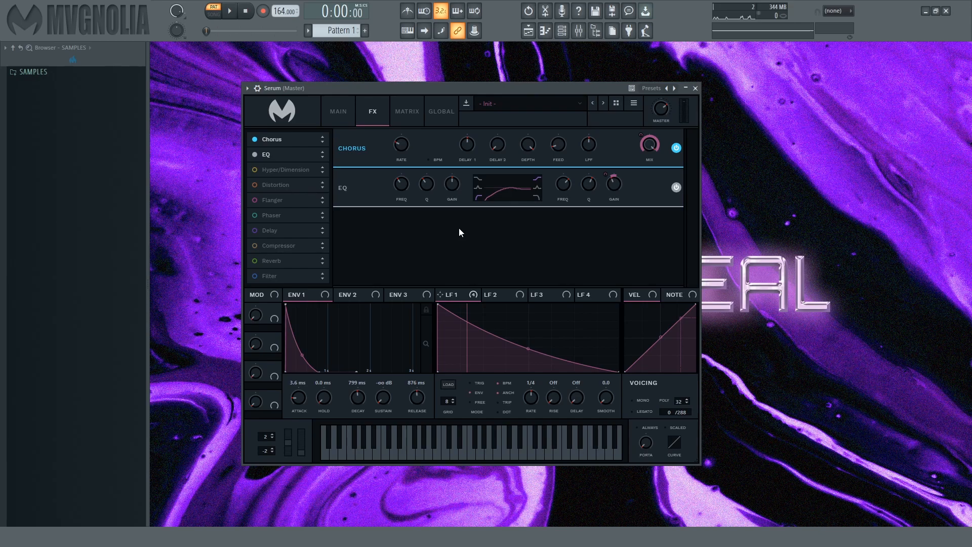
- Add a Compressor after the EQ with its gain raised, audition it, and enable a ping-pong Delay at 1/4 left and 1/8 right
click(253, 246)
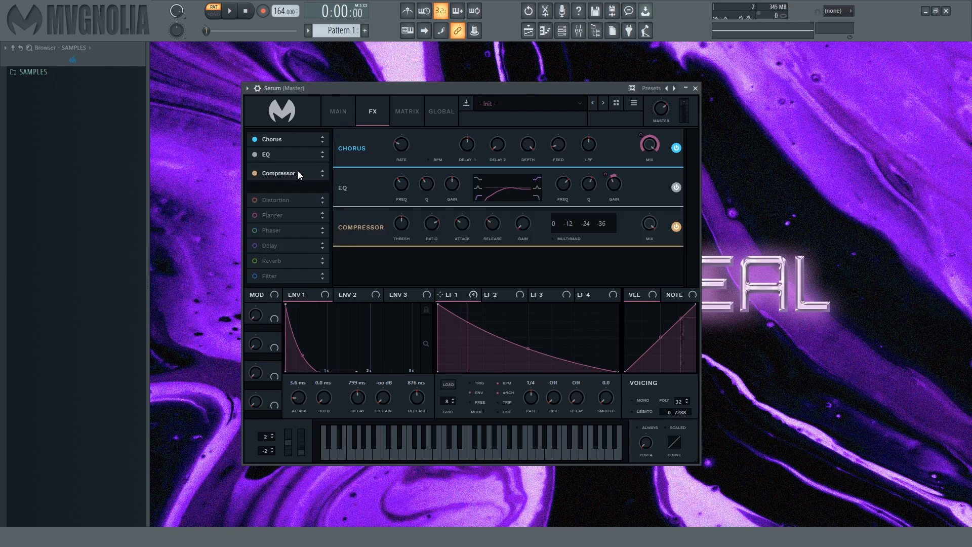
key(space)
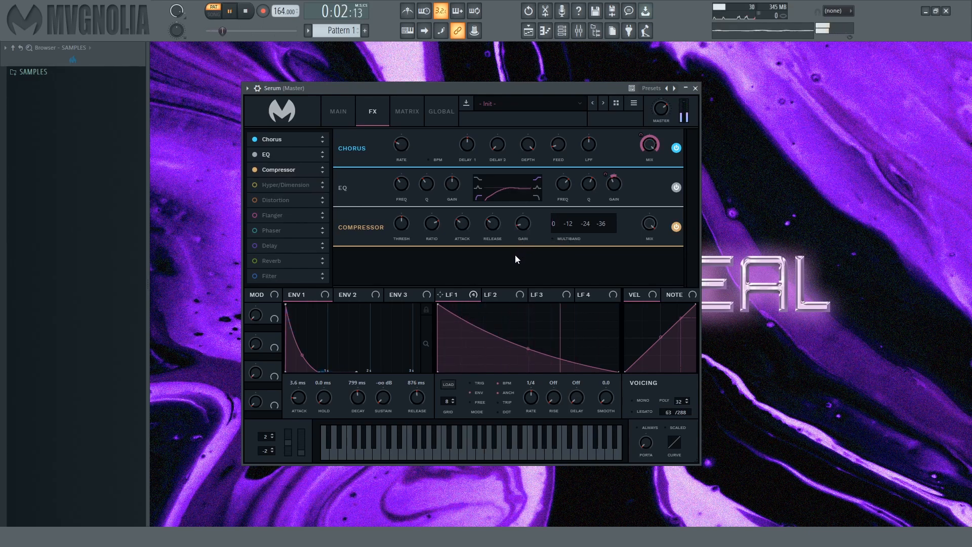
key(space)
click(256, 246)
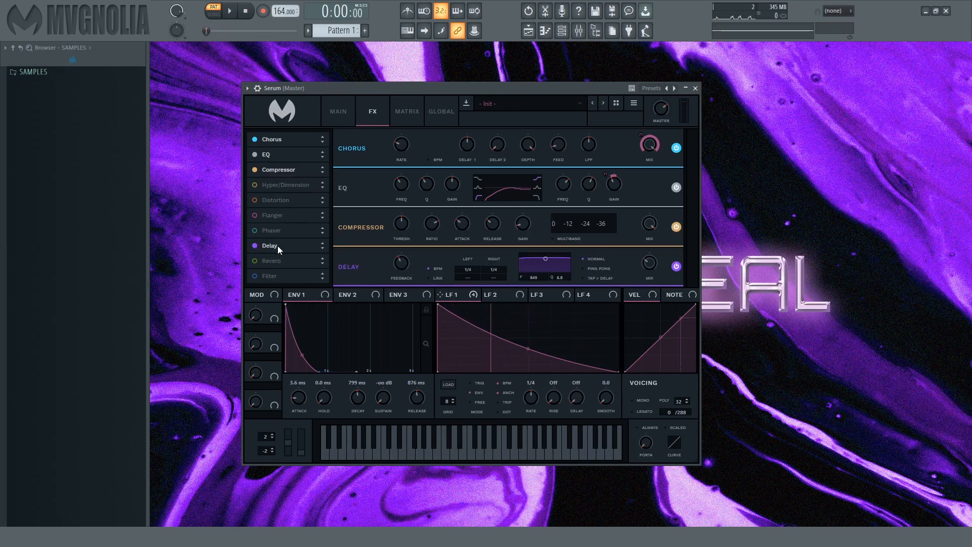
- Enable the hall Reverb after the delay, set its low cut to 50%, and adjust its high cut and mix during playback
click(255, 260)
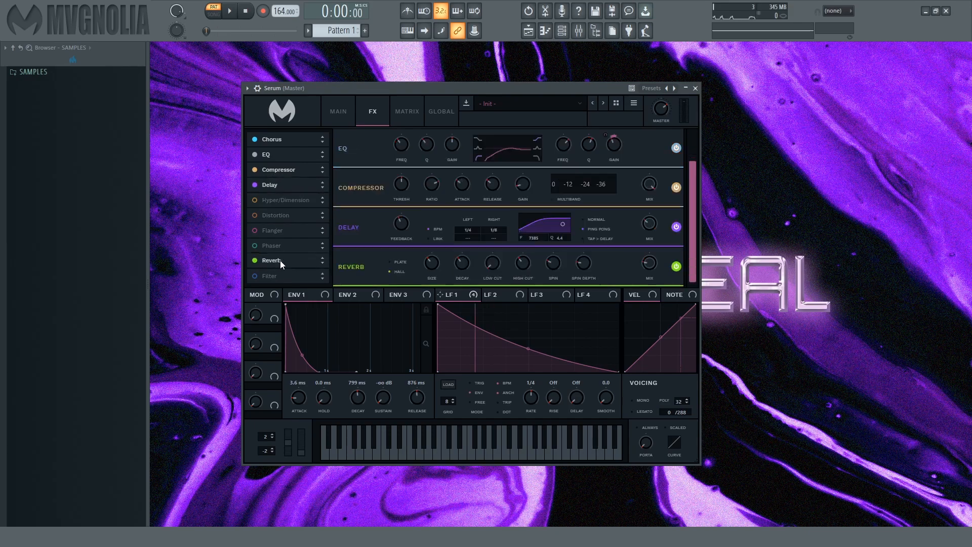
key(space)
drag(494, 267, 492, 211)
drag(523, 262, 524, 268)
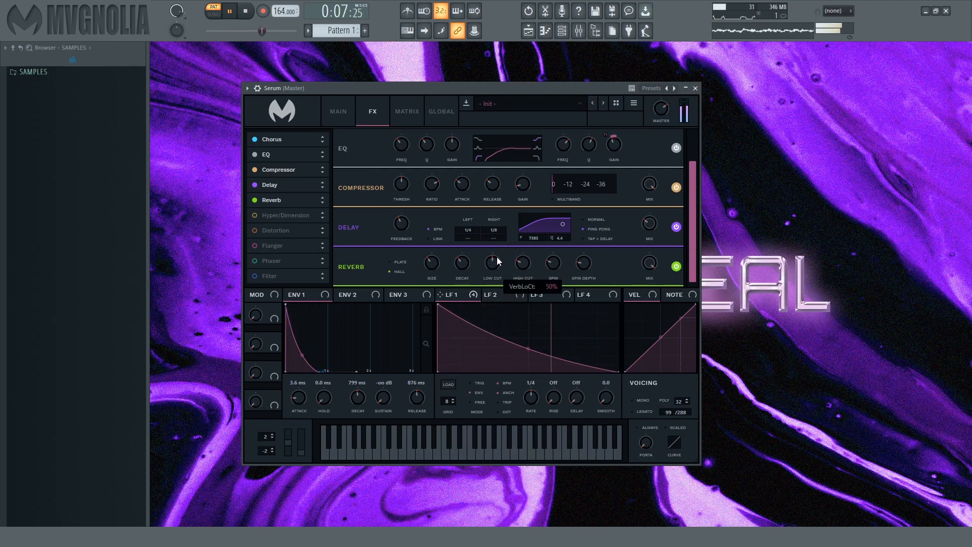
drag(644, 303, 642, 331)
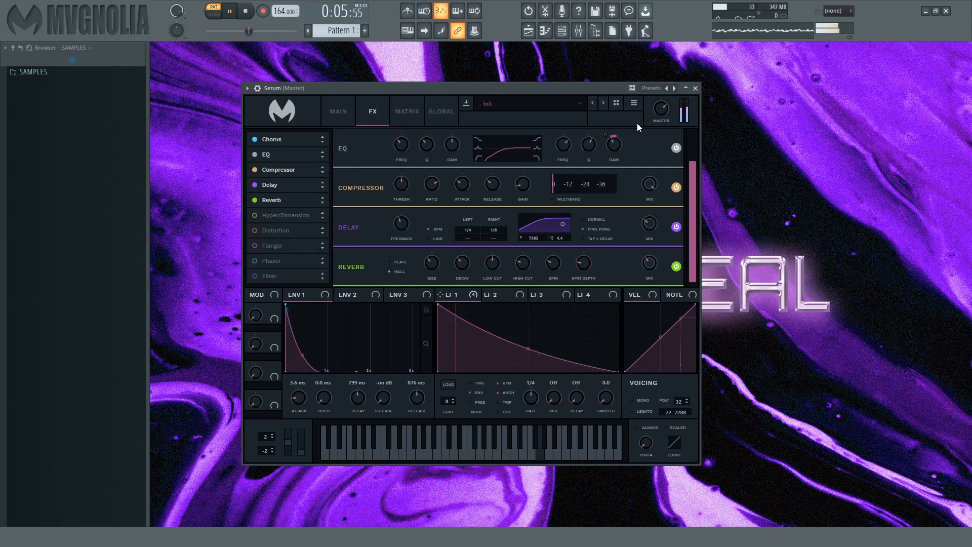
key(space)
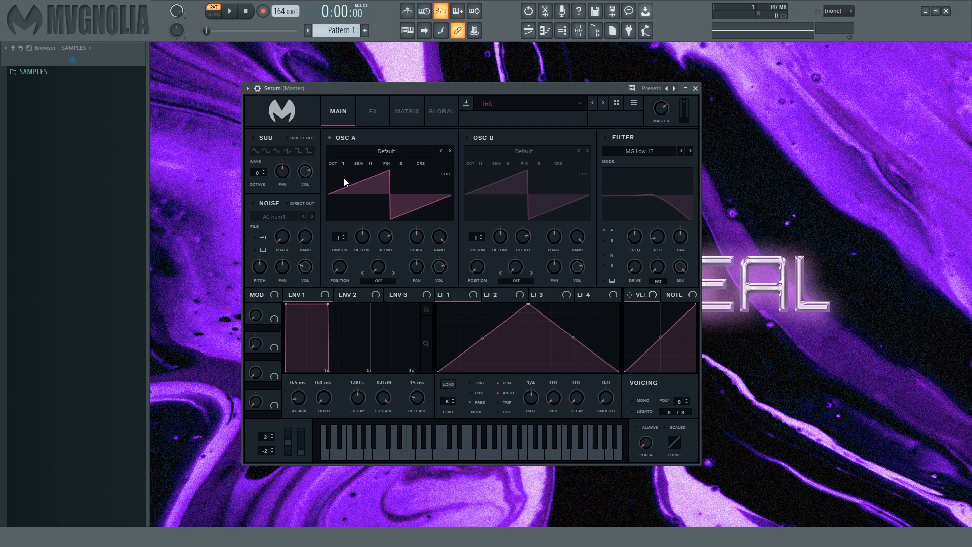
- In the fresh patch, set oscillator A to 7 unison voices and the volume envelope's attack to 52 ms, trying the MG Low 12 filter
drag(342, 236, 349, 190)
click(606, 138)
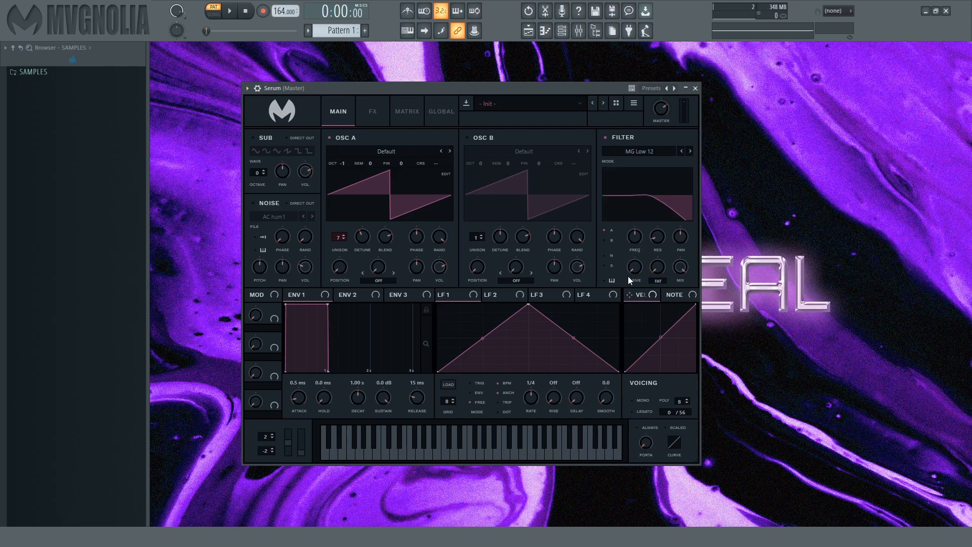
drag(297, 390, 298, 381)
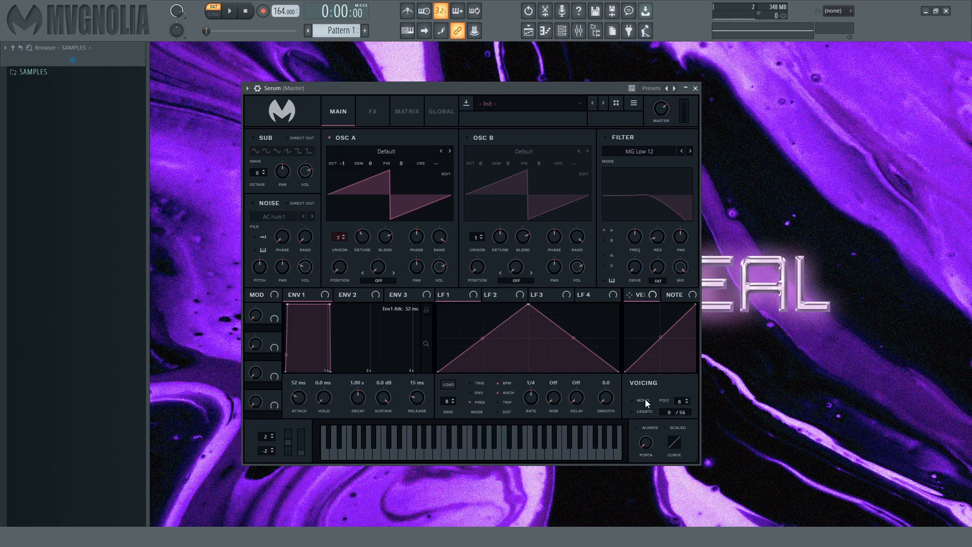
- Switch the voicing to mono and increase the portamento time
click(642, 401)
mouse_move(645, 437)
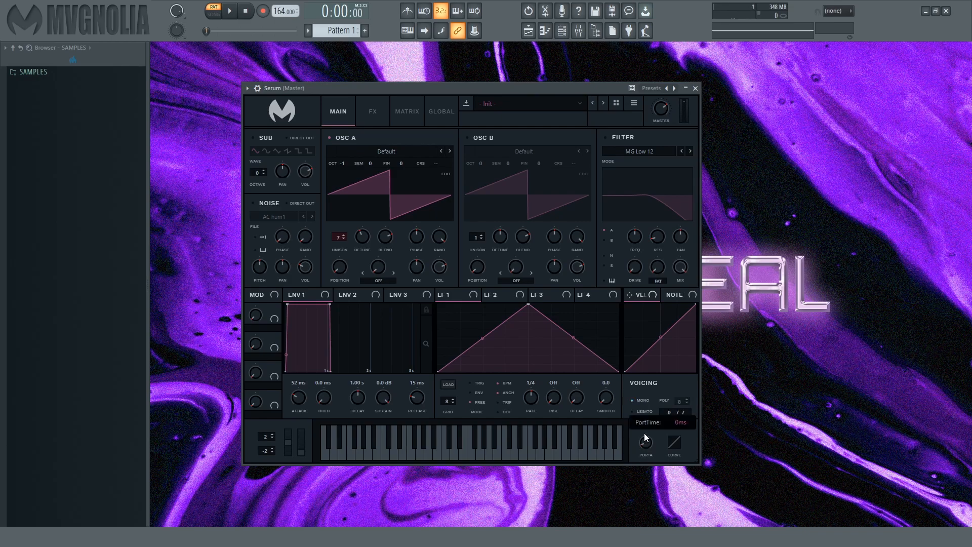
drag(646, 414, 651, 393)
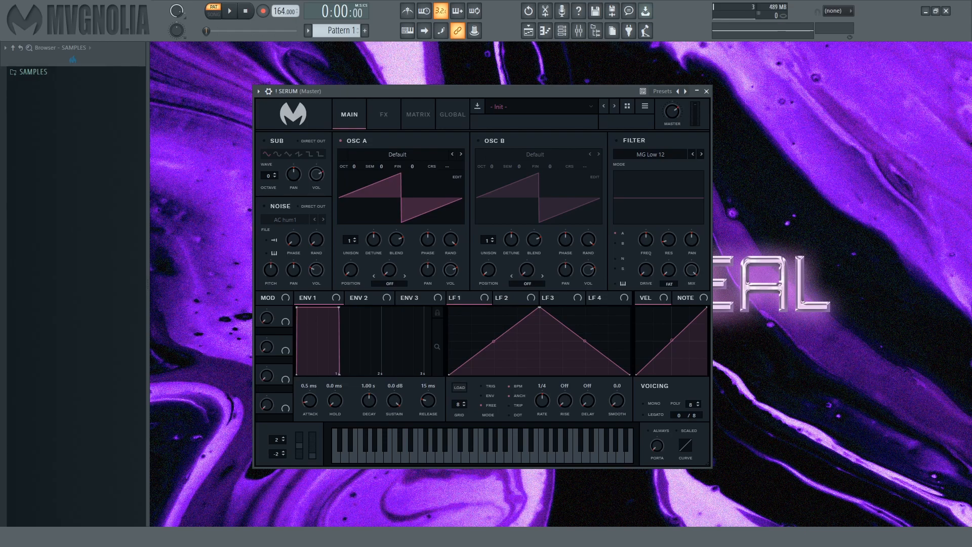
- Examine the Serum patches on the Chords I, Chords II and Arp I channels in the channel rack, and return to the playlist
key(Escape)
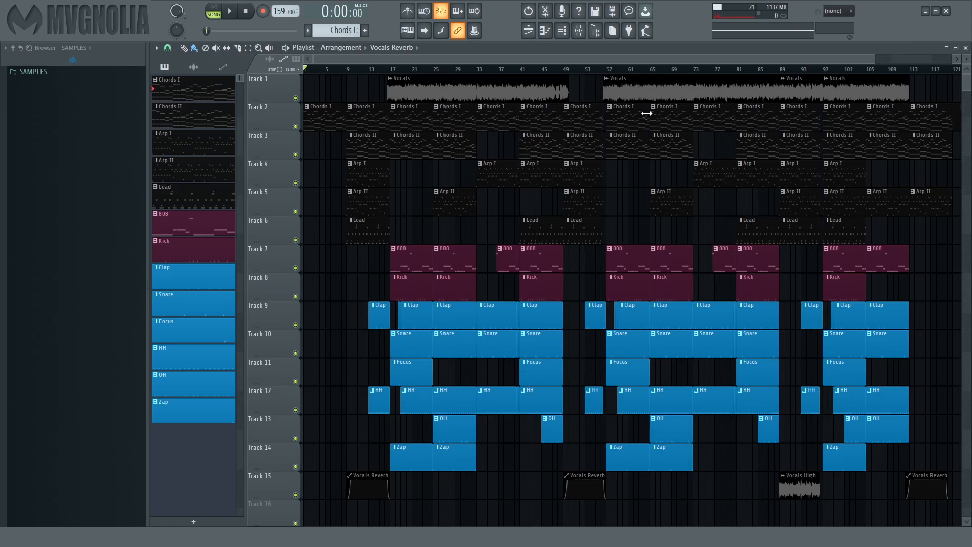
click(562, 30)
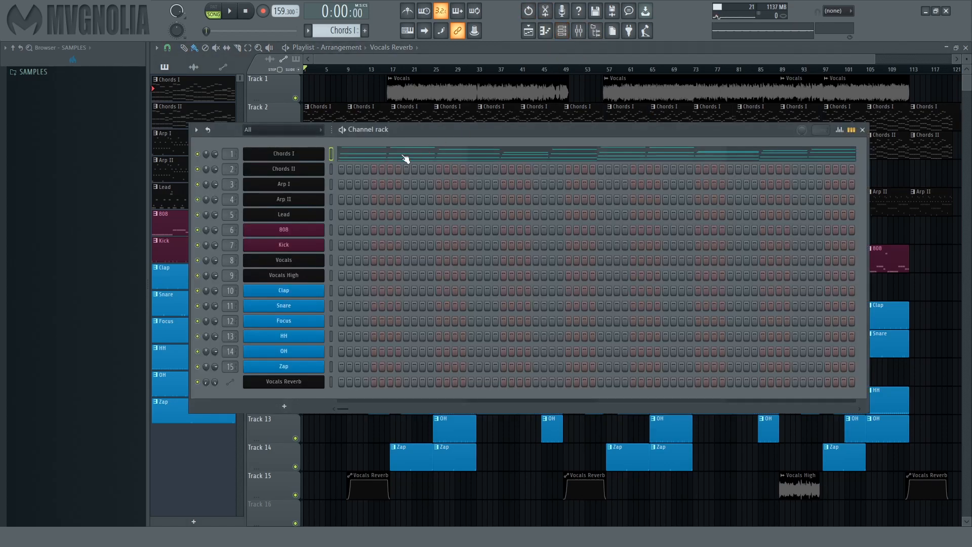
click(303, 157)
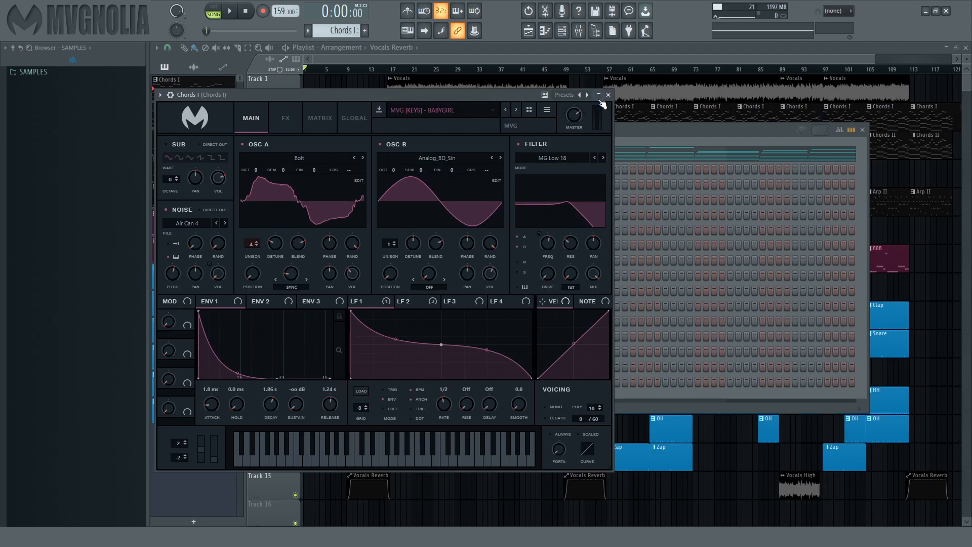
click(609, 95)
click(311, 168)
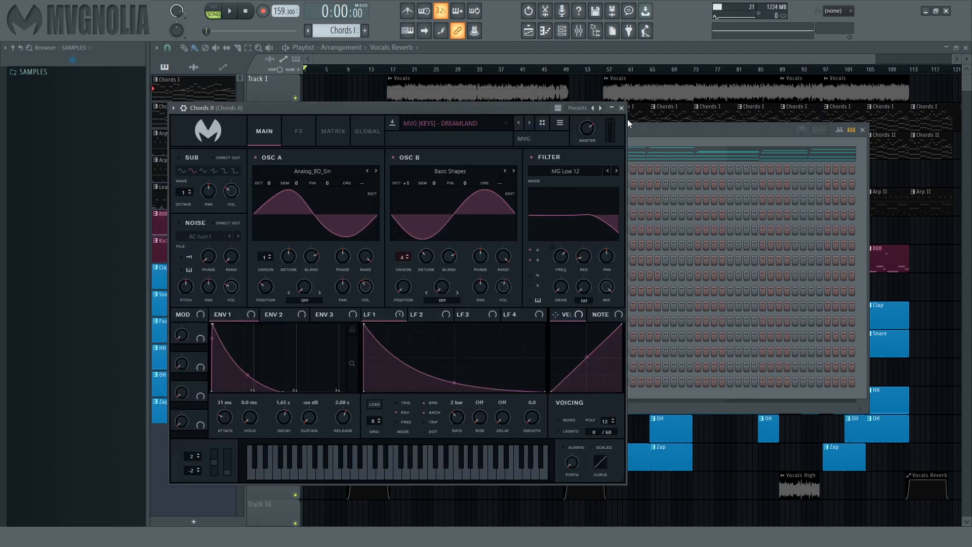
click(622, 108)
click(301, 187)
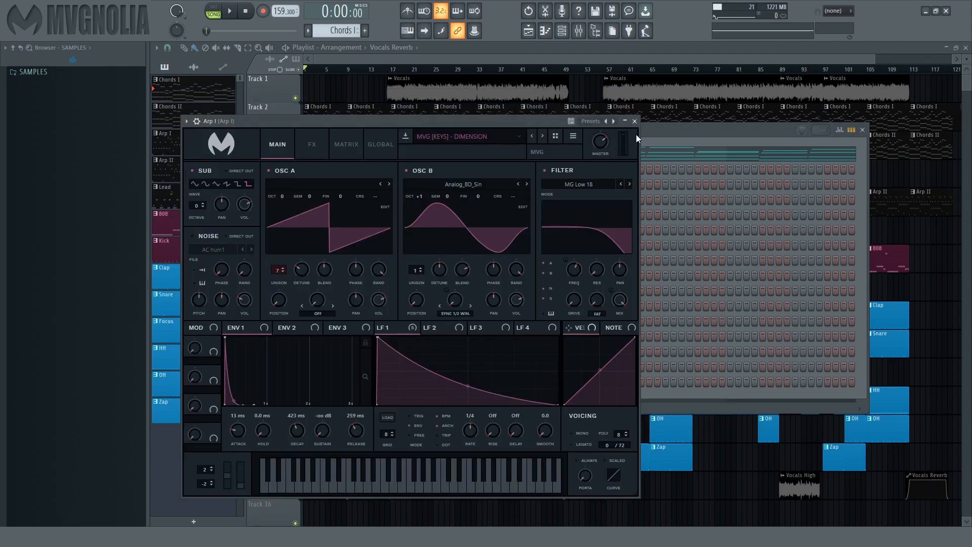
click(635, 121)
key(F6)
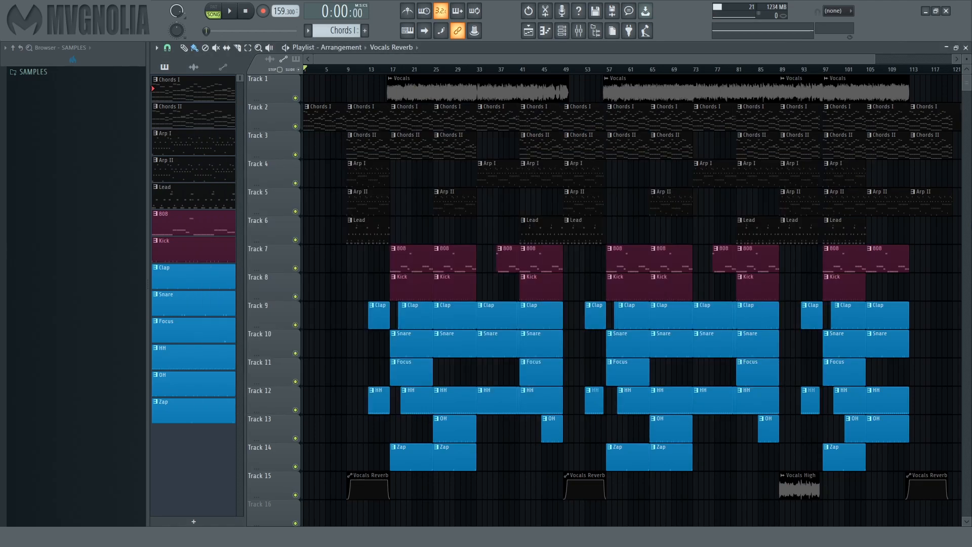